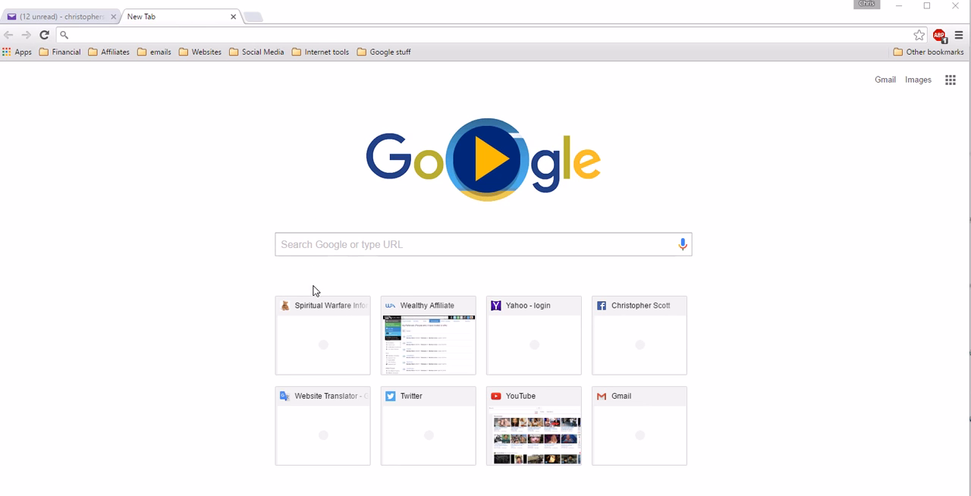
# Step: Open the Spiritual Warfare Information website and look over its home page from header to footer
pyautogui.click(317, 322)
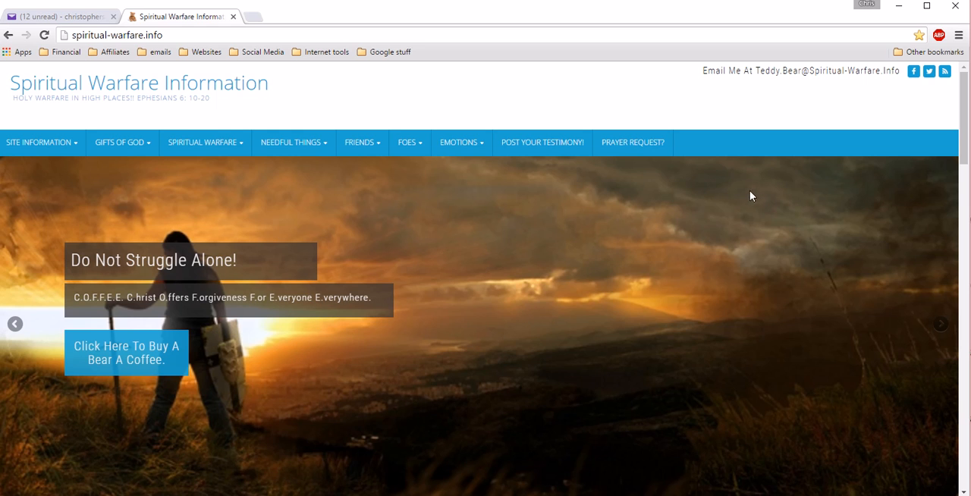
pyautogui.moveTo(958, 125); pyautogui.dragTo(967, 393)
pyautogui.click(945, 305)
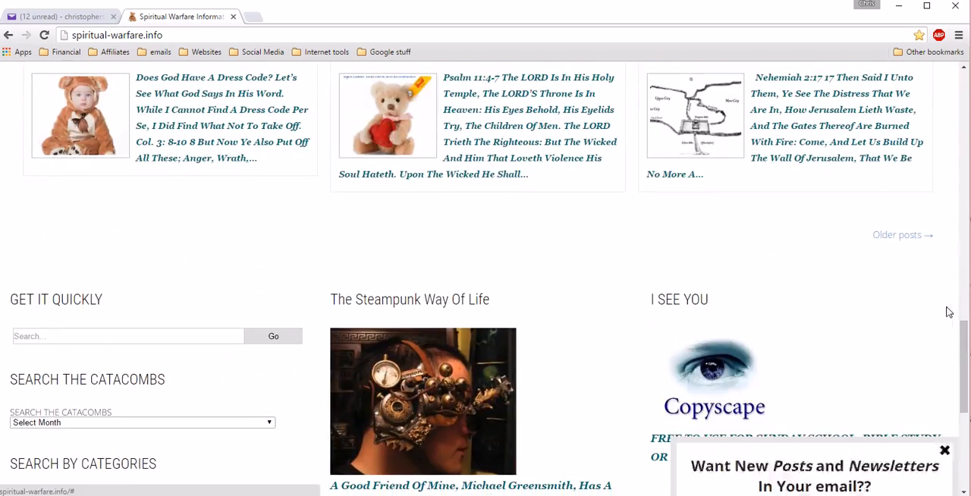
pyautogui.moveTo(966, 353); pyautogui.dragTo(963, 82)
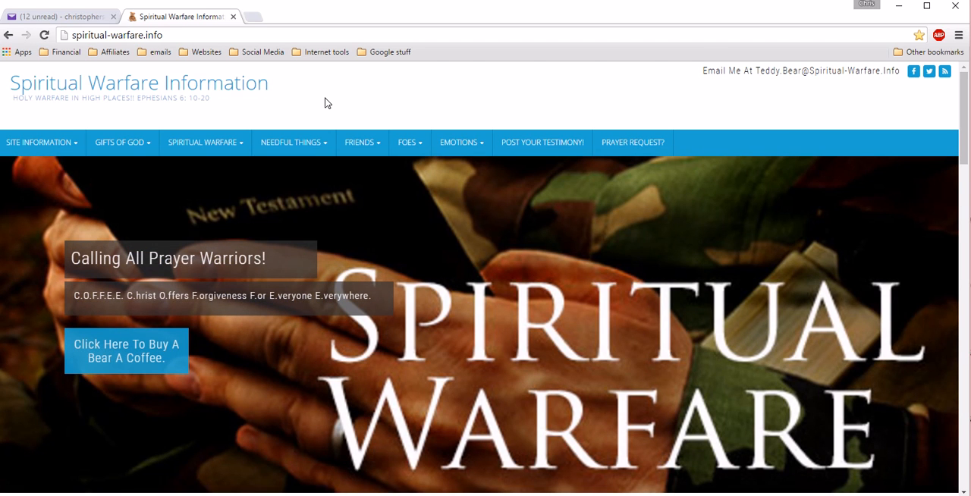
# Step: Log in to the site's WordPress admin through the Staff Login link under Site Information, using the saved credentials
pyautogui.click(47, 144)
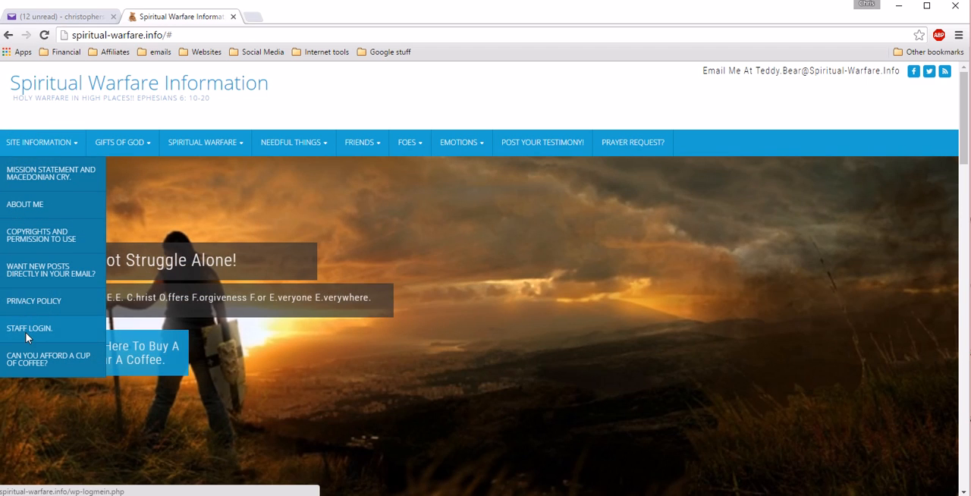
pyautogui.click(26, 331)
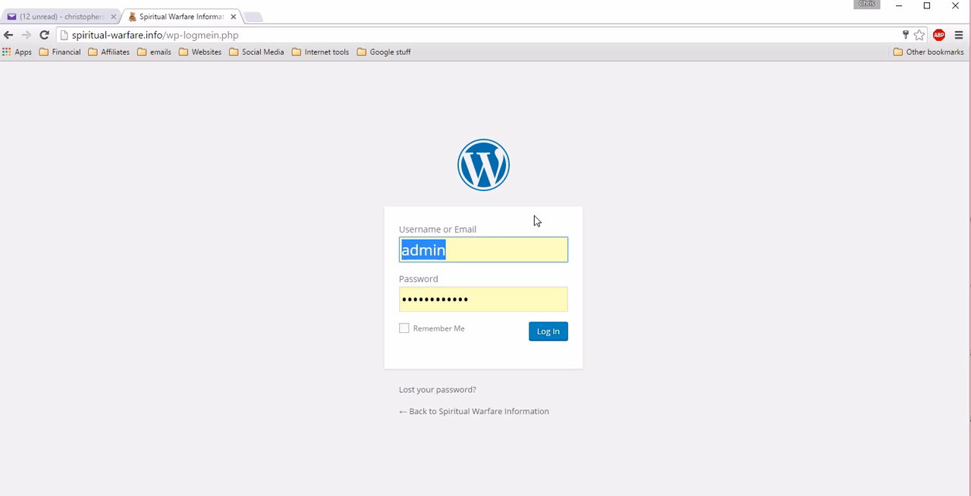
pyautogui.click(556, 337)
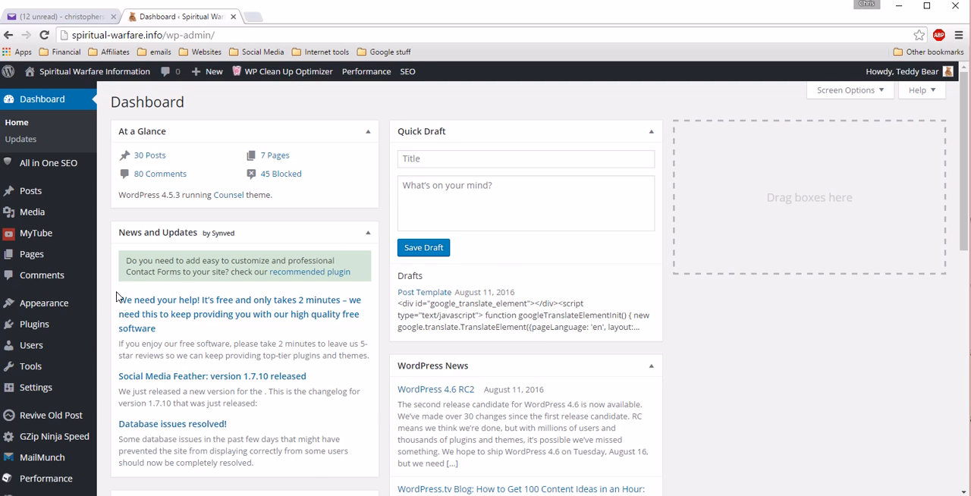
# Step: Open the list of all users registered on the site to review their roles
pyautogui.moveTo(33, 347)
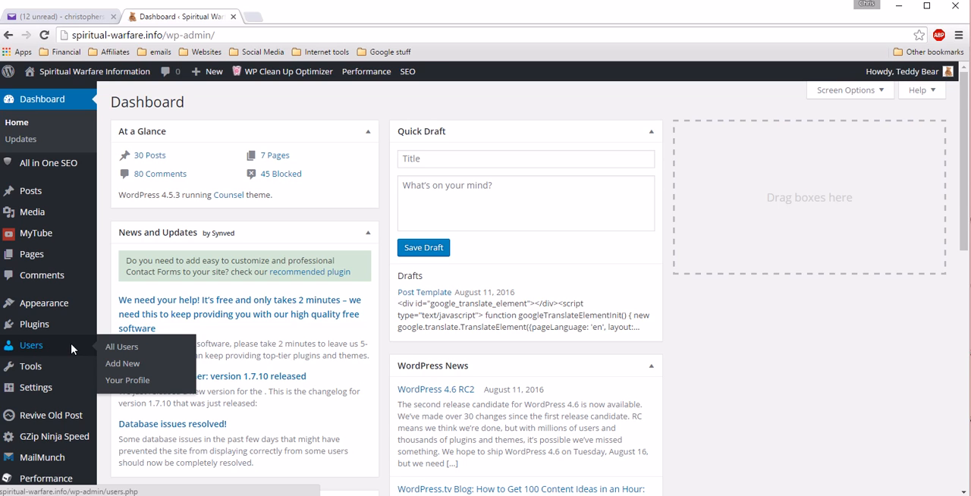
pyautogui.click(121, 346)
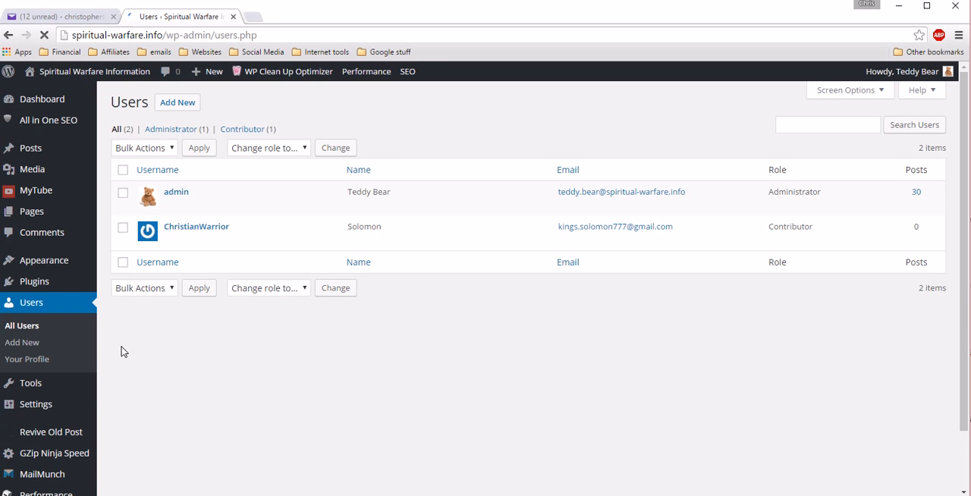
pyautogui.moveTo(195, 240)
pyautogui.click(21, 326)
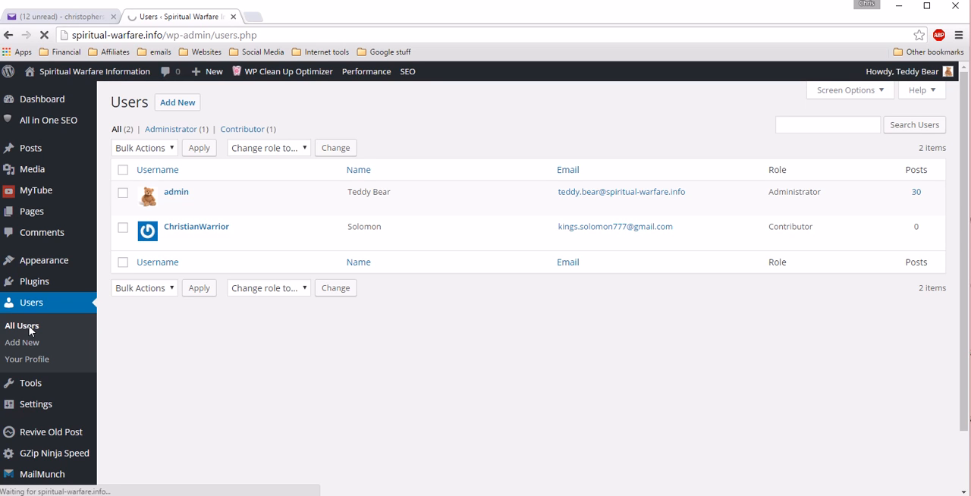
# Step: Open the Add New User form and view the available role options, leaving Subscriber selected
pyautogui.click(29, 344)
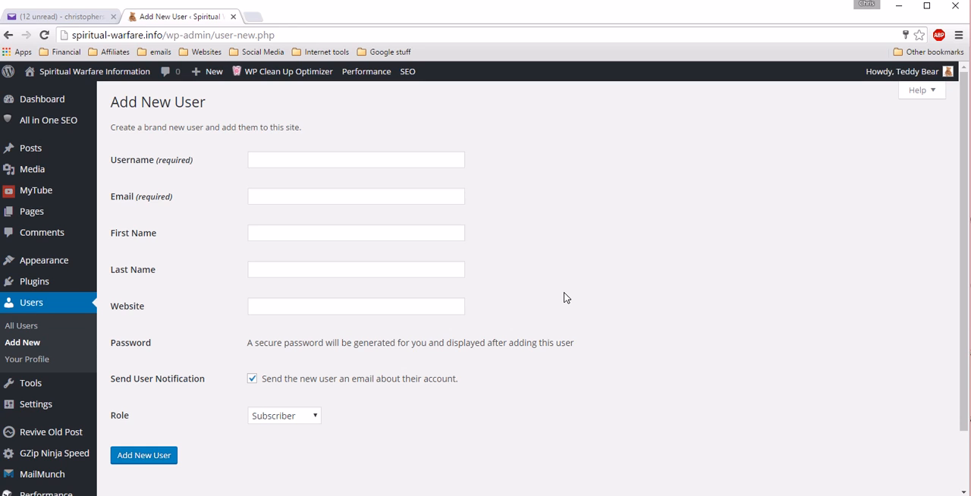
pyautogui.click(315, 416)
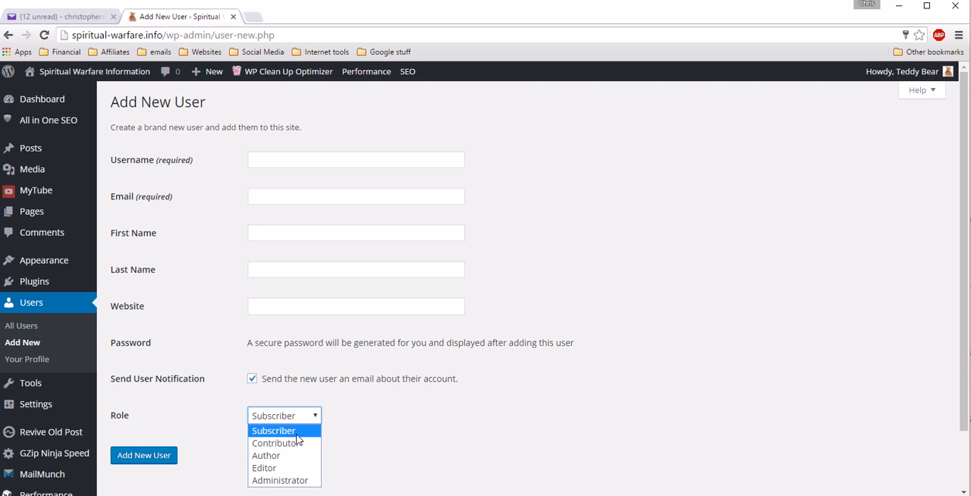
pyautogui.click(384, 431)
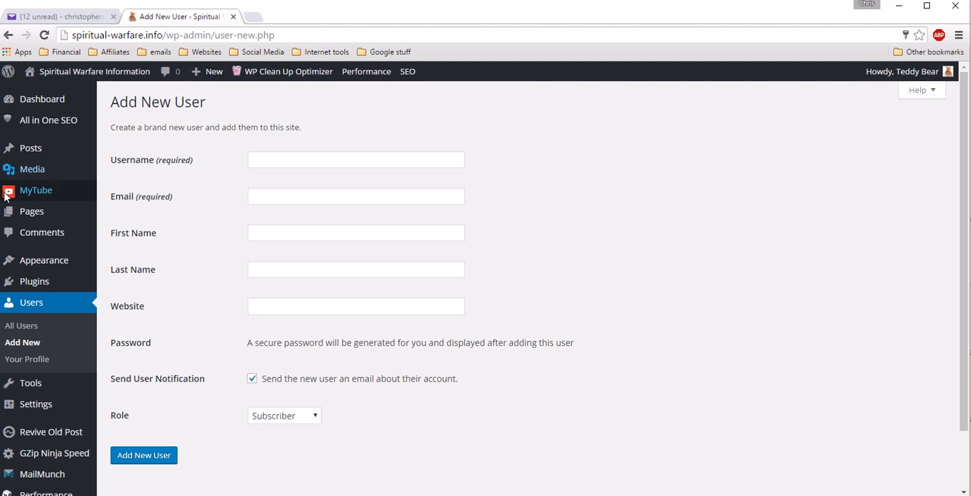
pyautogui.click(34, 345)
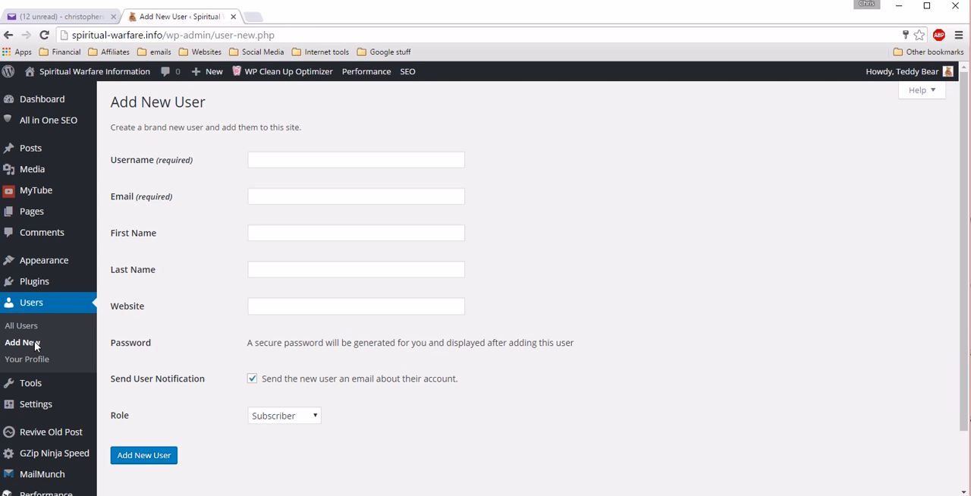
# Step: Open the site's navigation menu editor and expand the Custom Links form
pyautogui.moveTo(54, 261)
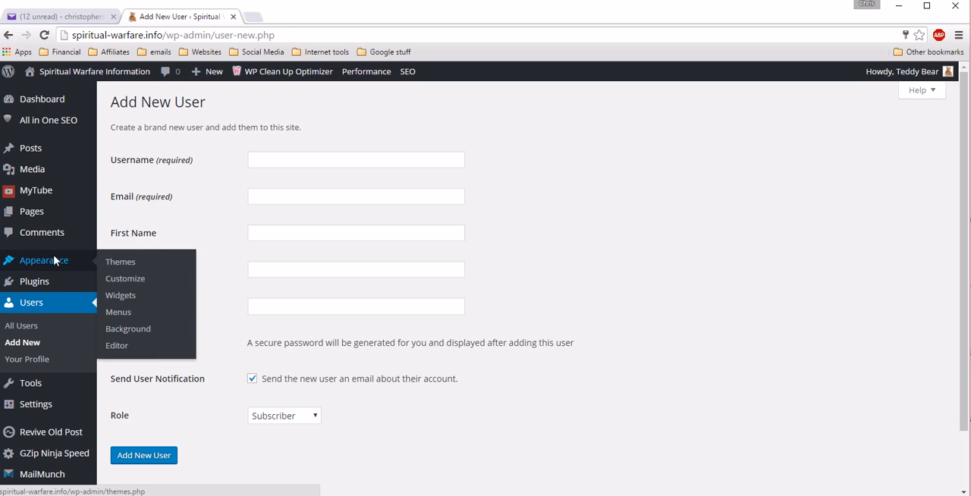
pyautogui.click(120, 315)
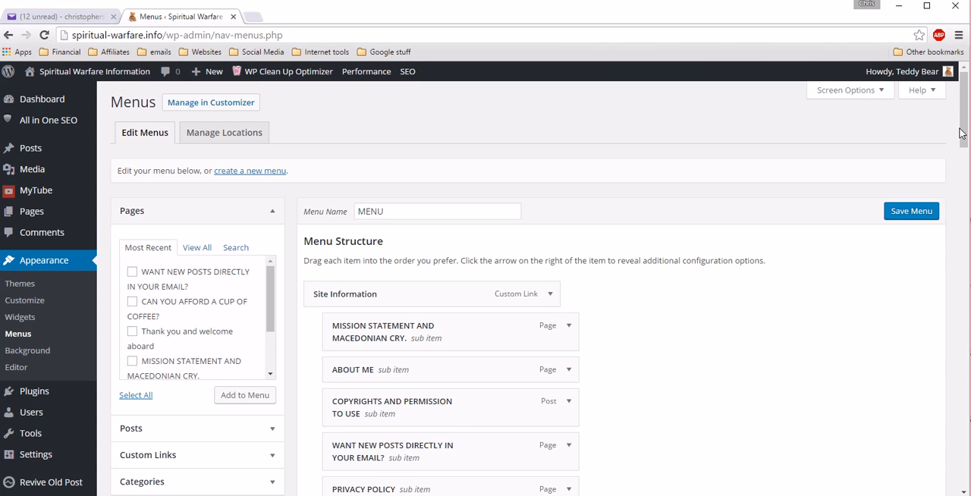
pyautogui.moveTo(959, 132); pyautogui.dragTo(963, 155)
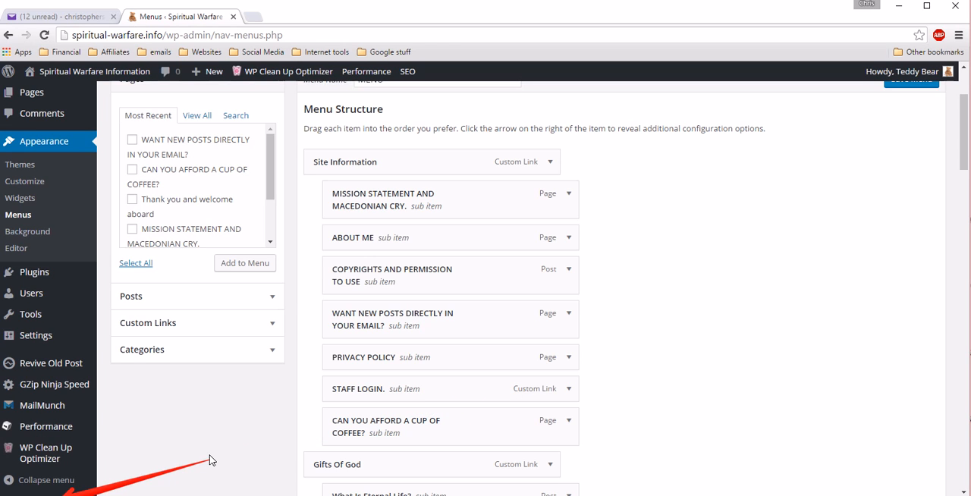
pyautogui.press('BackSpace')
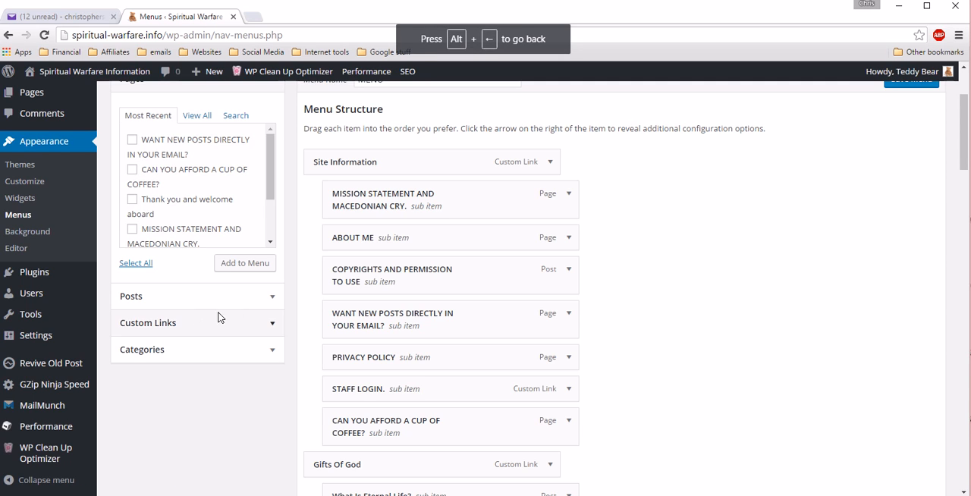
pyautogui.click(274, 327)
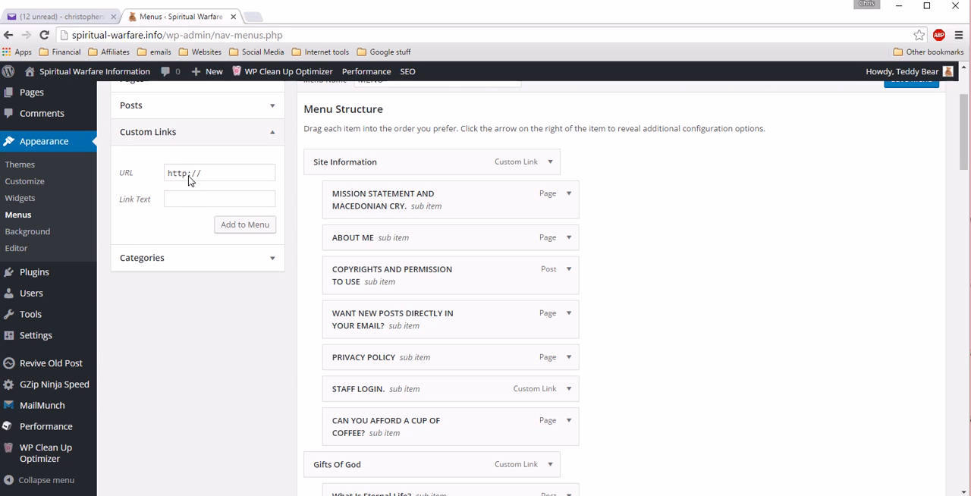
# Step: Expand the existing STAFF LOGIN menu item to view its URL and navigation label
pyautogui.moveTo(207, 176); pyautogui.dragTo(156, 174)
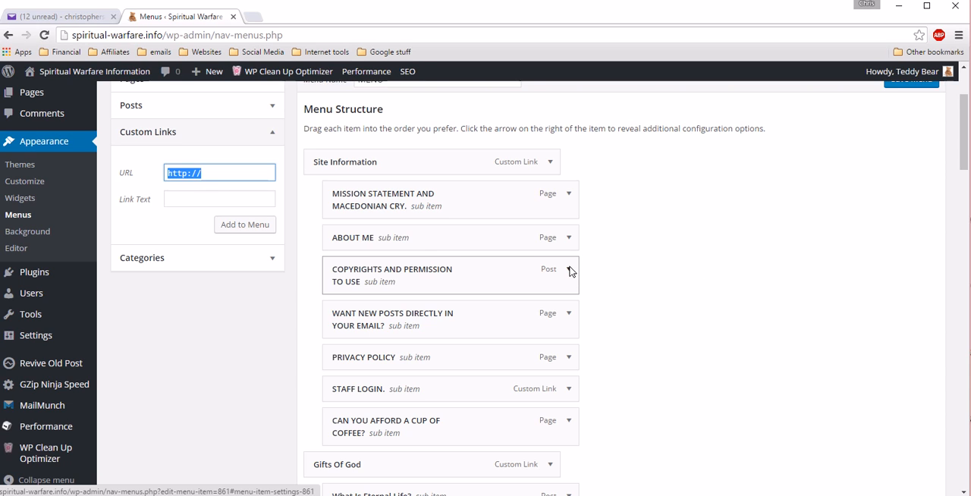
pyautogui.click(569, 389)
pyautogui.moveTo(964, 148)
pyautogui.mouseDown()
pyautogui.moveTo(966, 162)
pyautogui.moveTo(966, 152)
pyautogui.mouseUp()
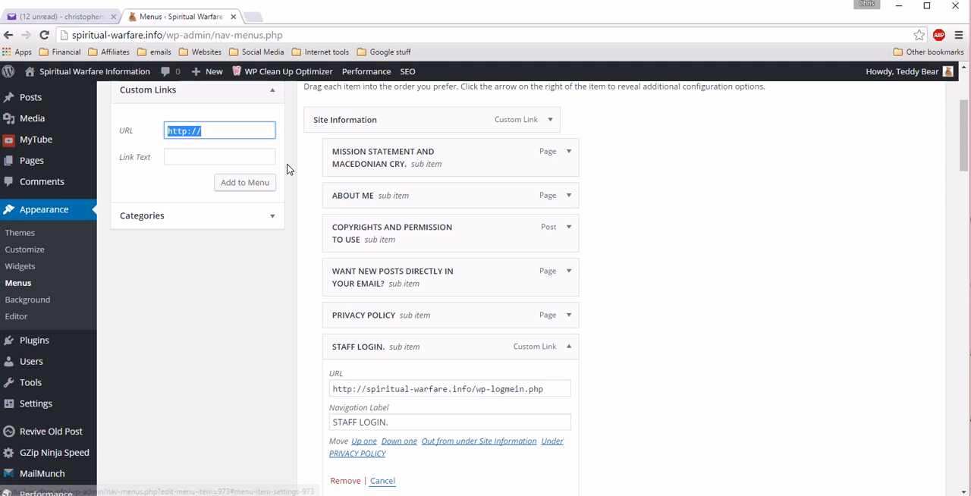
pyautogui.click(216, 130)
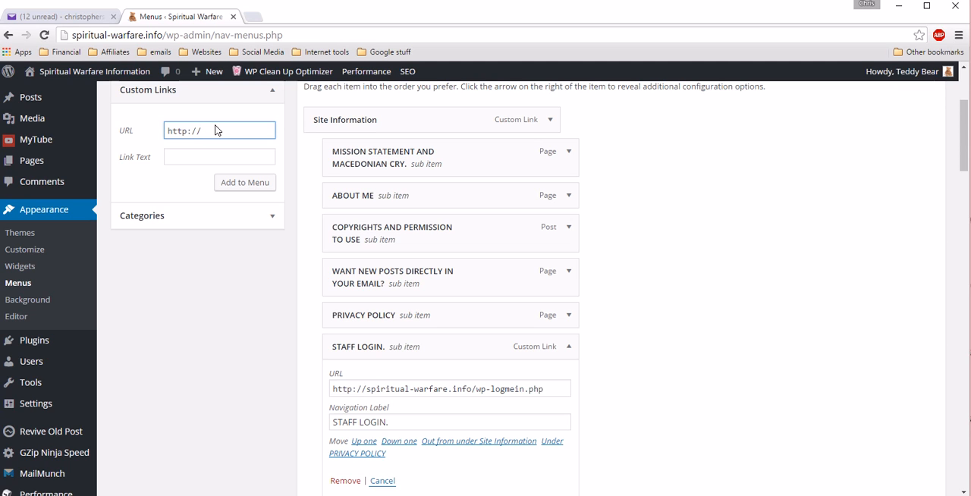
pyautogui.write('spi')
pyautogui.write('ritual')
pyautogui.write('-warfare')
pyautogui.write('.in')
pyautogui.write('fo')
pyautogui.write('/')
pyautogui.write('wp-')
pyautogui.write('log')
pyautogui.write('me')
pyautogui.write('in')
pyautogui.write('.')
pyautogui.write('php')
# Step: Give the custom link the text HEY YOU and add it to the menu
pyautogui.click(207, 157)
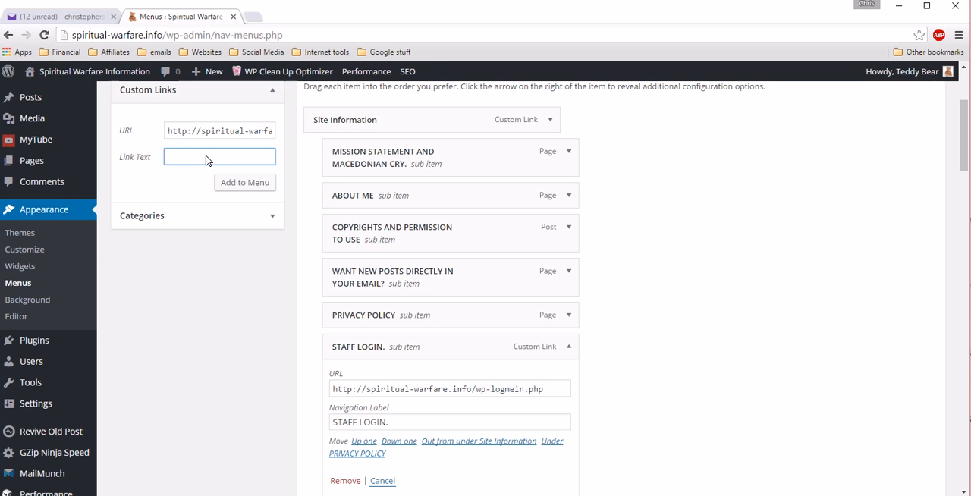
pyautogui.write('HEY YOU')
pyautogui.click(239, 187)
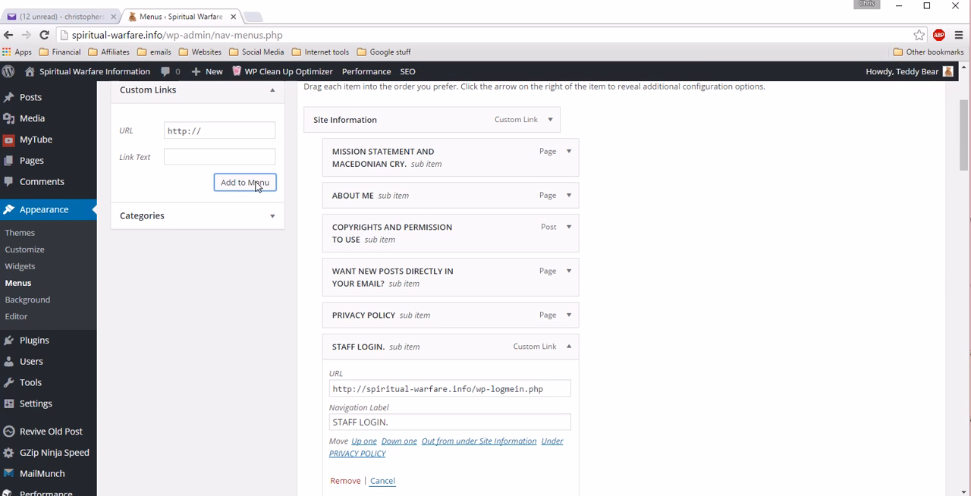
# Step: Move the HEY YOU item to be the first sub item under Emotions and save the menu
pyautogui.moveTo(968, 111); pyautogui.dragTo(966, 438)
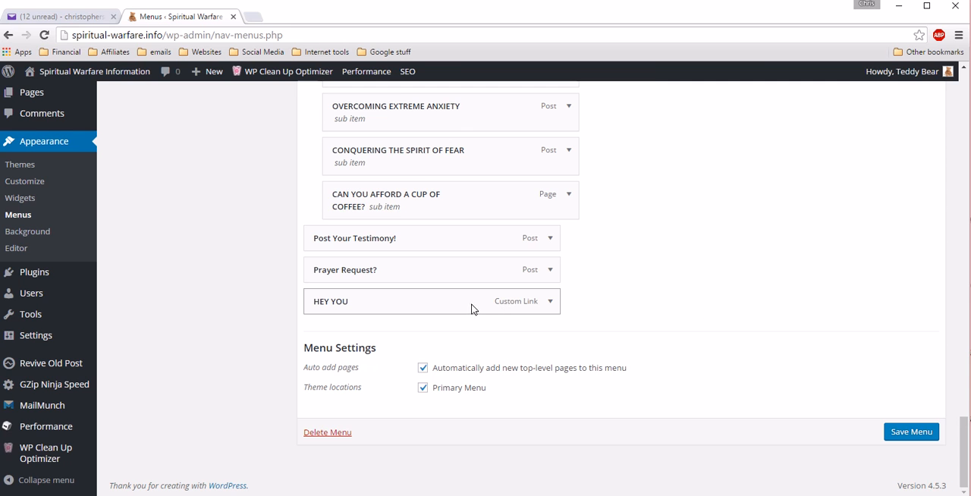
pyautogui.moveTo(539, 310); pyautogui.dragTo(490, 291)
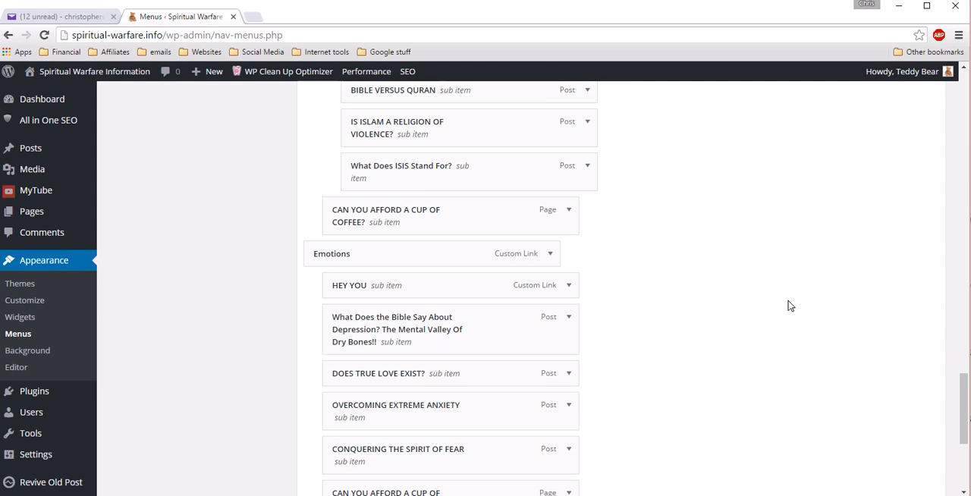
pyautogui.moveTo(964, 402); pyautogui.dragTo(965, 465)
pyautogui.click(912, 433)
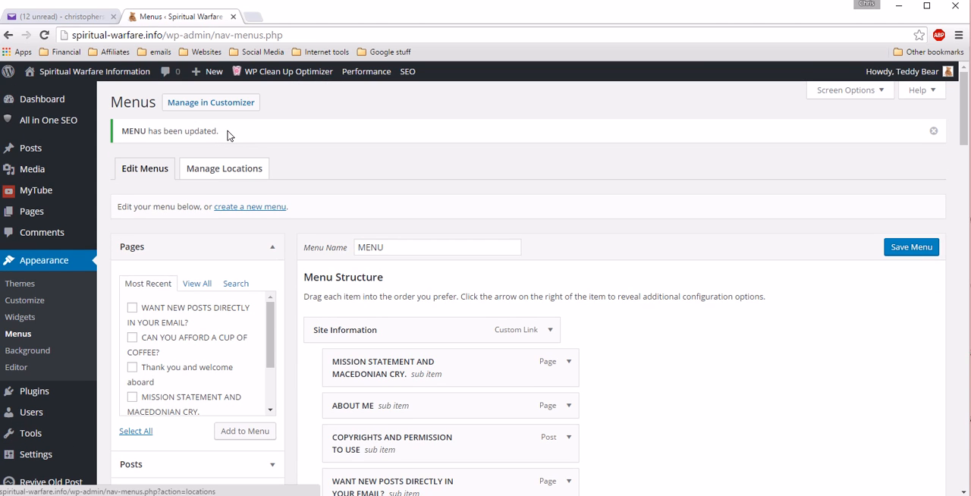
# Step: Visit the live site from the WordPress admin and close the browser
pyautogui.moveTo(83, 70)
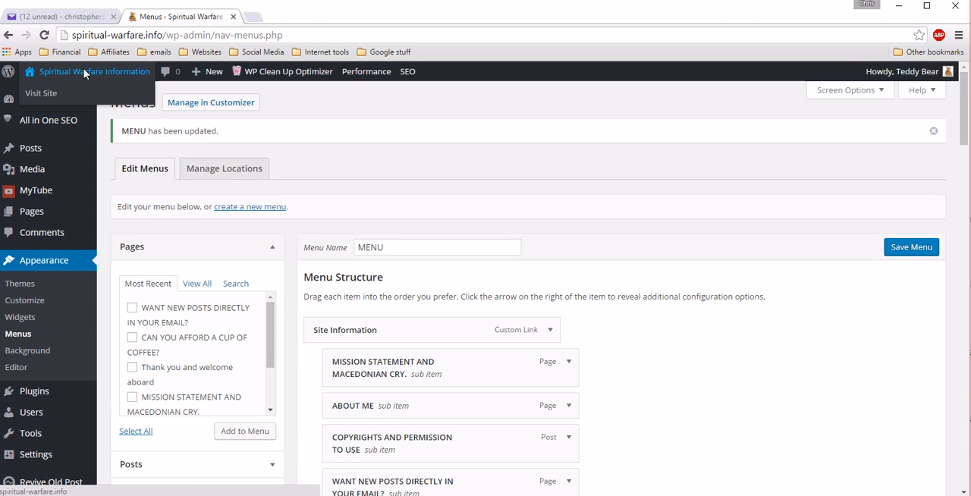
pyautogui.click(48, 94)
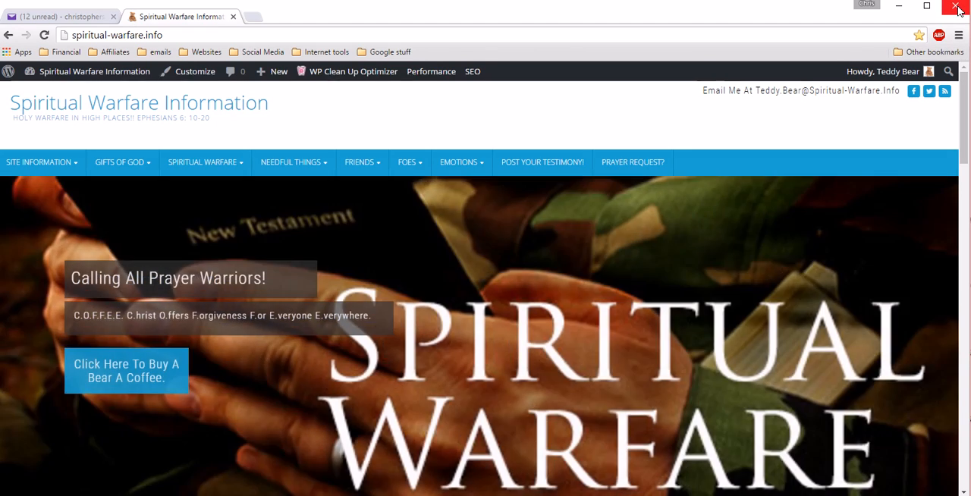
pyautogui.click(957, 7)
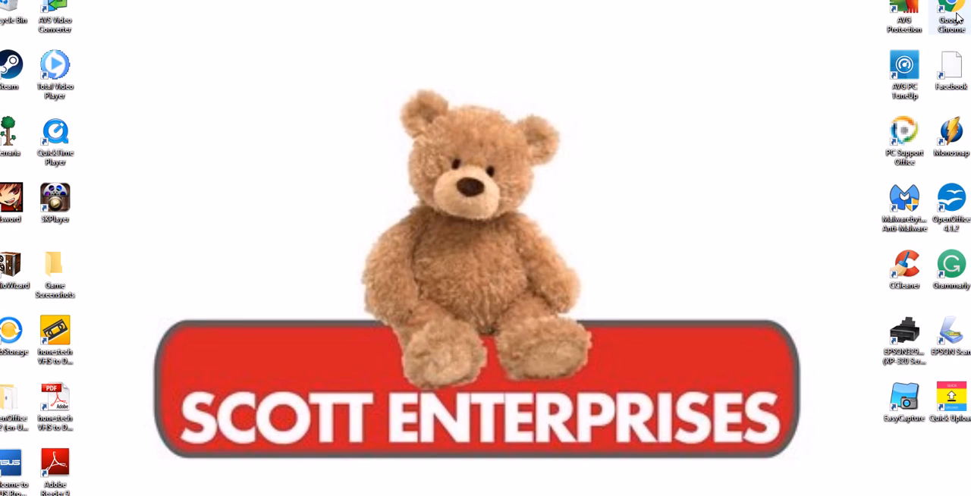
# Step: Reopen Chrome, test the HEY YOU link under Emotions on the Spiritual Warfare Information site, and close the browser
pyautogui.doubleClick(957, 16)
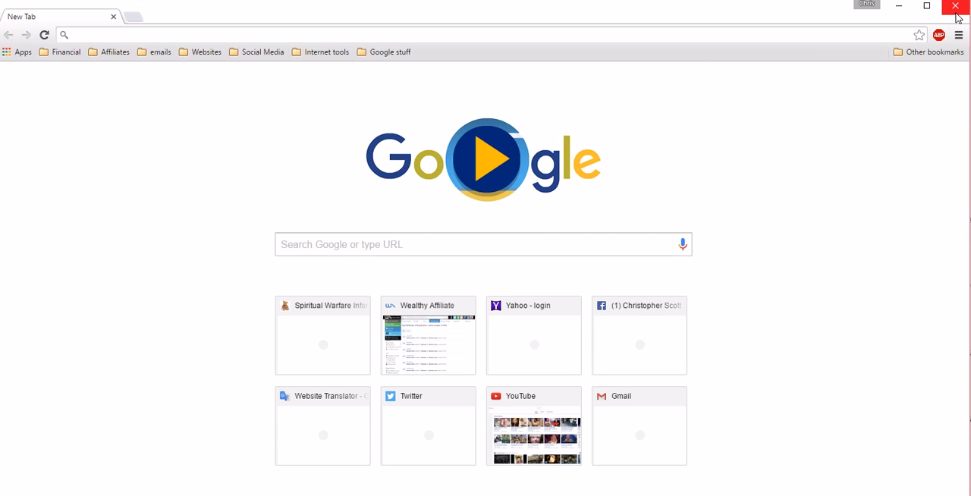
pyautogui.click(314, 307)
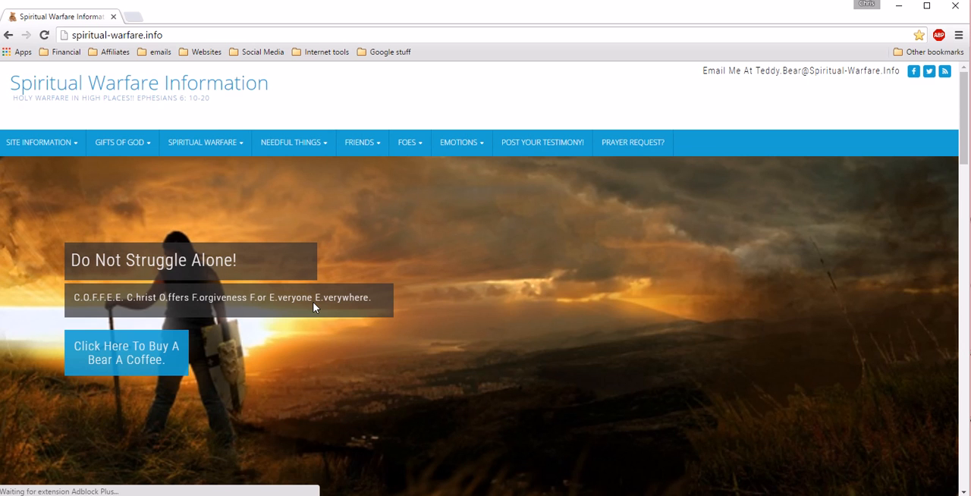
pyautogui.moveTo(459, 141)
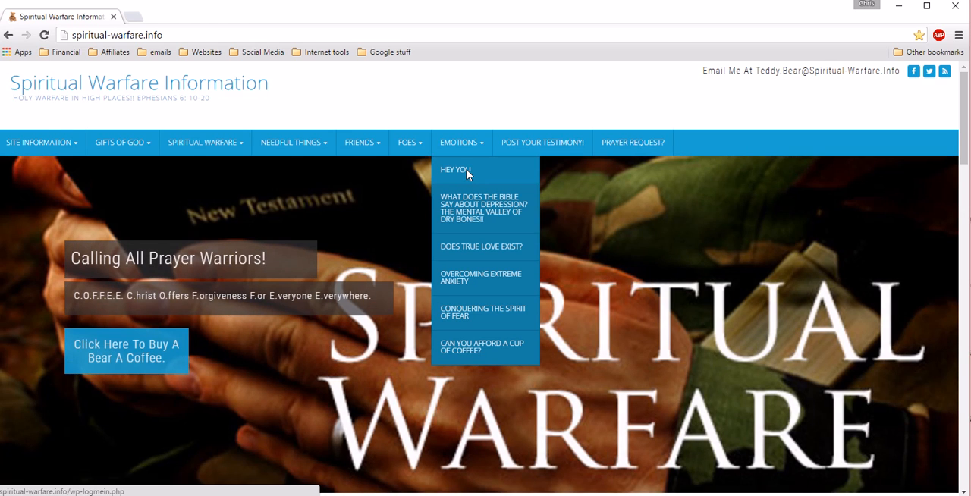
pyautogui.click(466, 169)
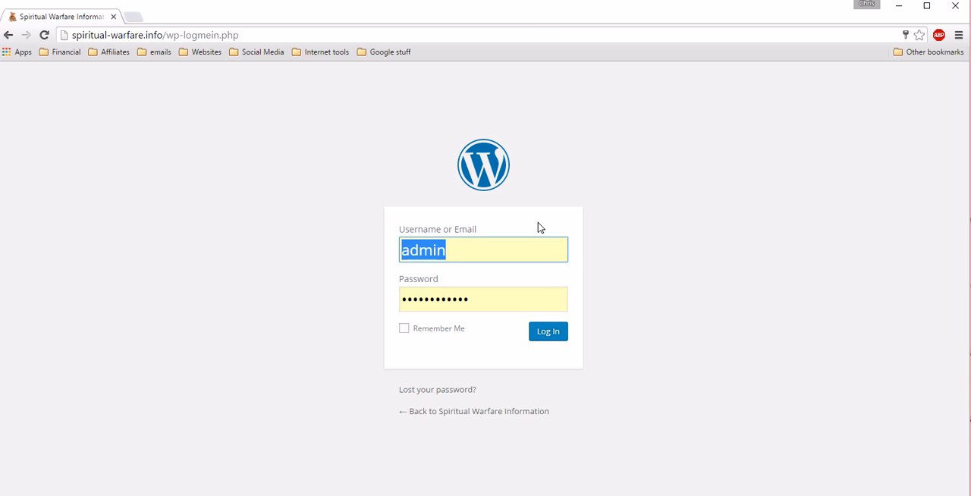
pyautogui.moveTo(466, 253)
pyautogui.mouseDown()
pyautogui.moveTo(355, 253)
pyautogui.moveTo(472, 244)
pyautogui.moveTo(462, 256)
pyautogui.mouseUp()
pyautogui.click(954, 10)
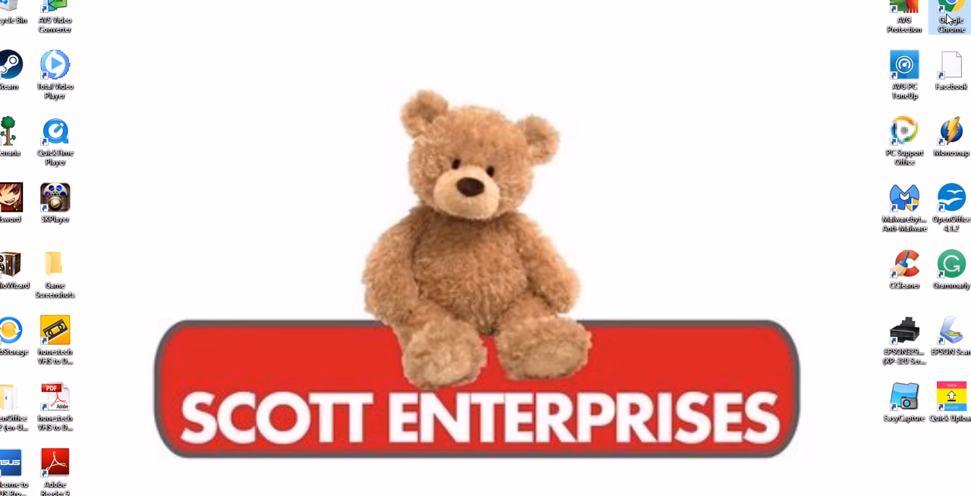
# Step: Launch Chrome, go to the bookmarked Wealthy Affiliate site, and open its SiteRubix Site Manager
pyautogui.doubleClick(947, 19)
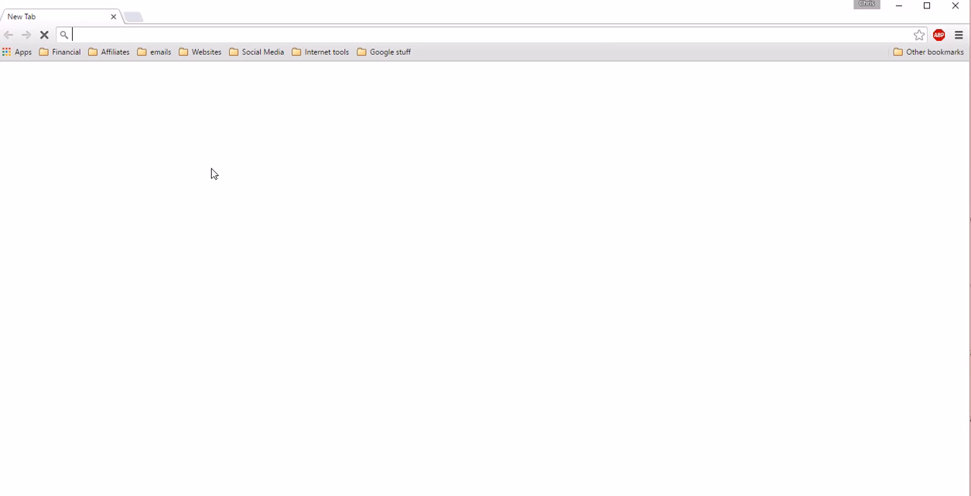
pyautogui.click(121, 52)
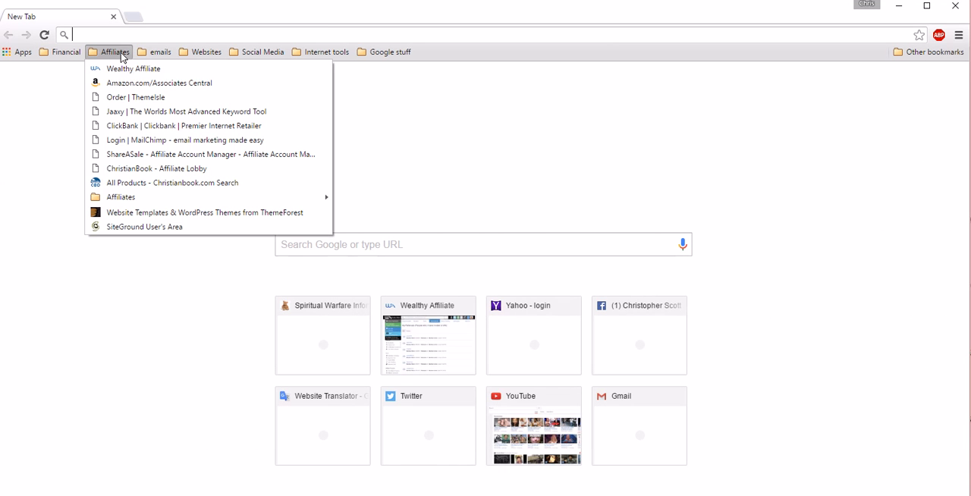
pyautogui.click(122, 68)
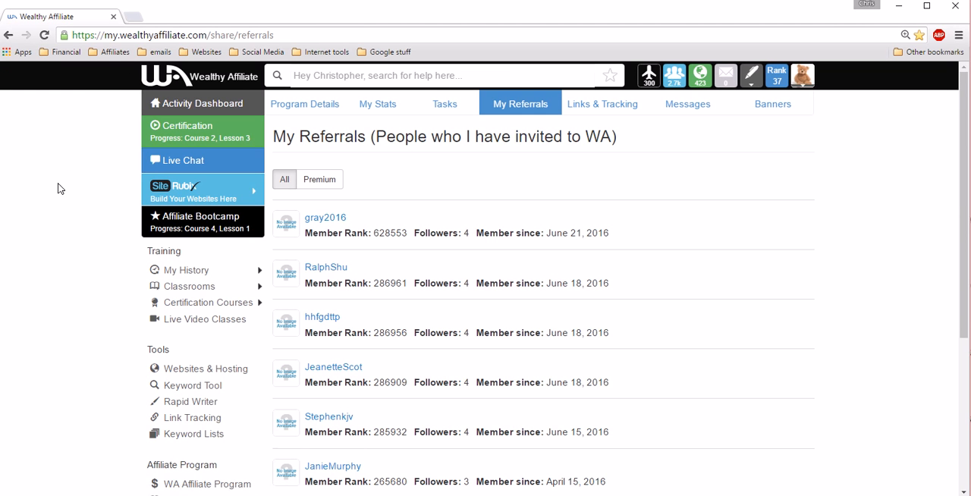
pyautogui.moveTo(206, 184)
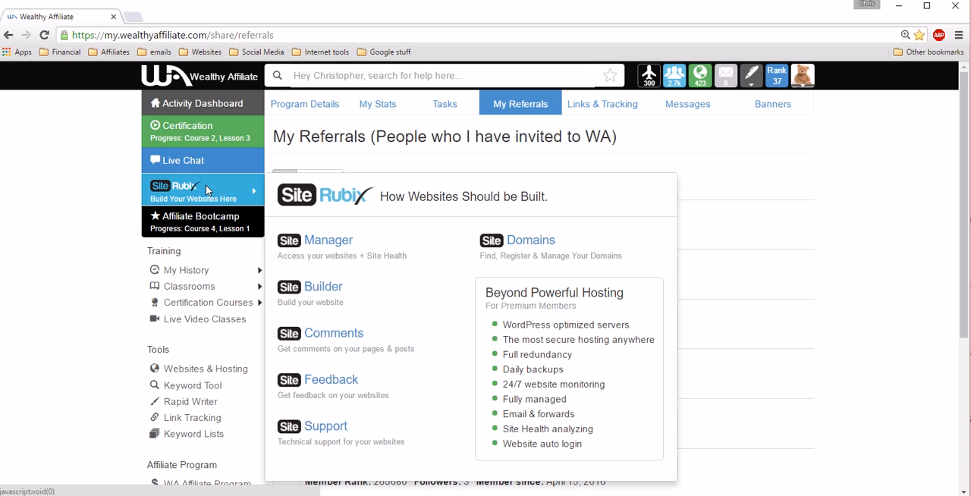
pyautogui.click(327, 242)
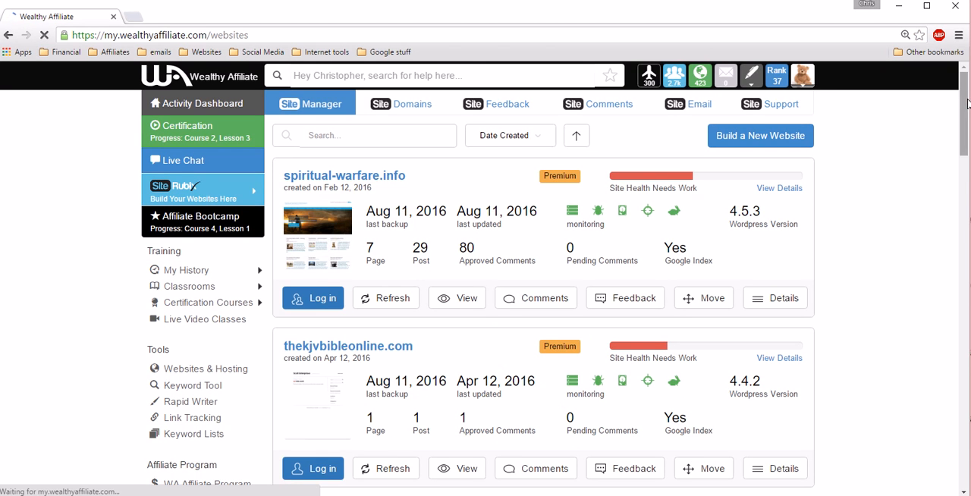
# Step: Show the administrator users of spiritual-warfare.info and copy the ChristianWarrior account's password
pyautogui.scroll(-1, 966, 103)
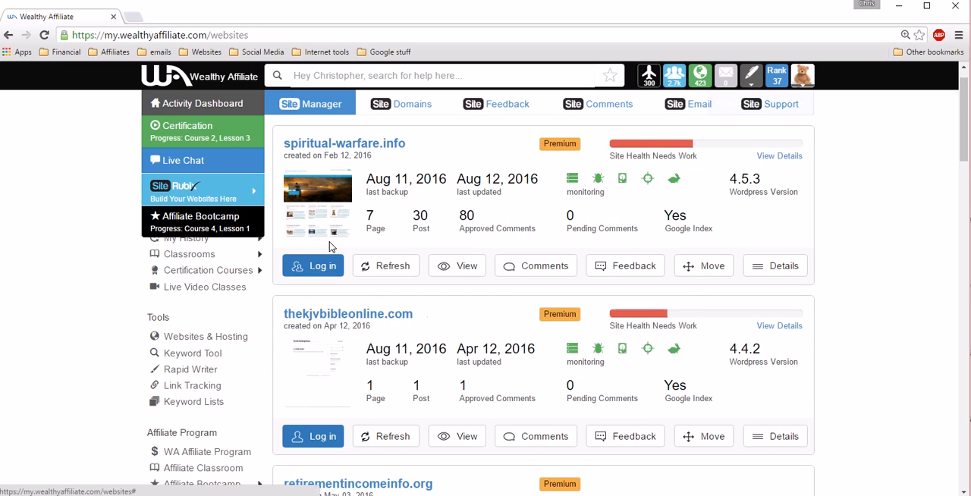
pyautogui.click(327, 264)
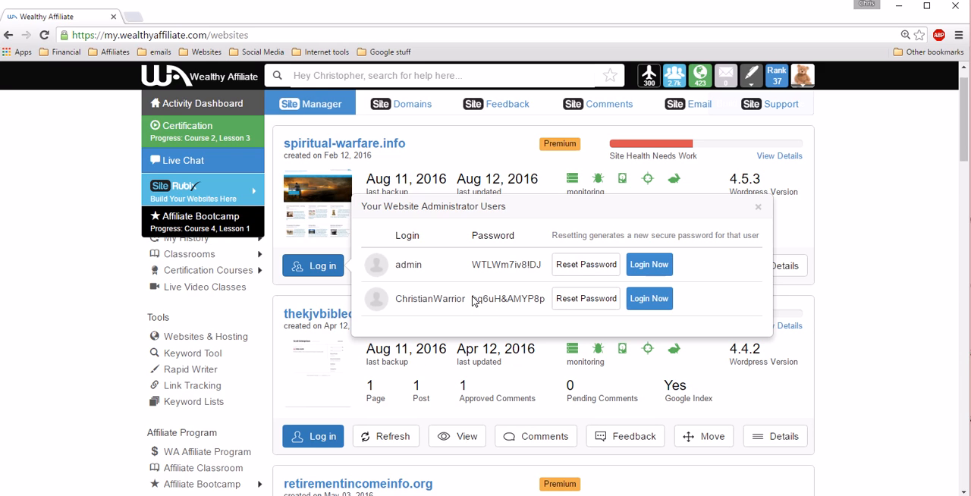
pyautogui.moveTo(473, 301); pyautogui.dragTo(544, 303)
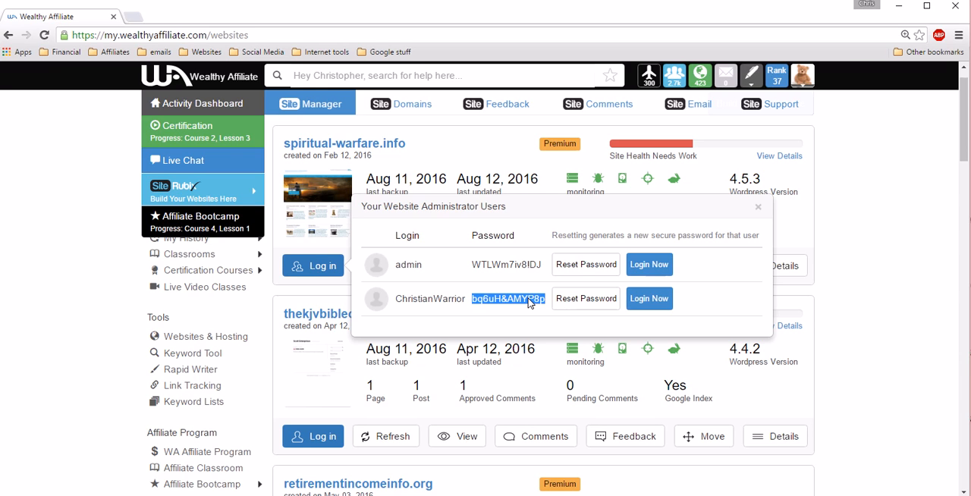
pyautogui.rightClick(531, 302)
pyautogui.click(537, 305)
# Step: Minimize this browser window, open a new Chrome window, and reach Staff Login under Site Information on the Spiritual Warfare Information site
pyautogui.click(899, 6)
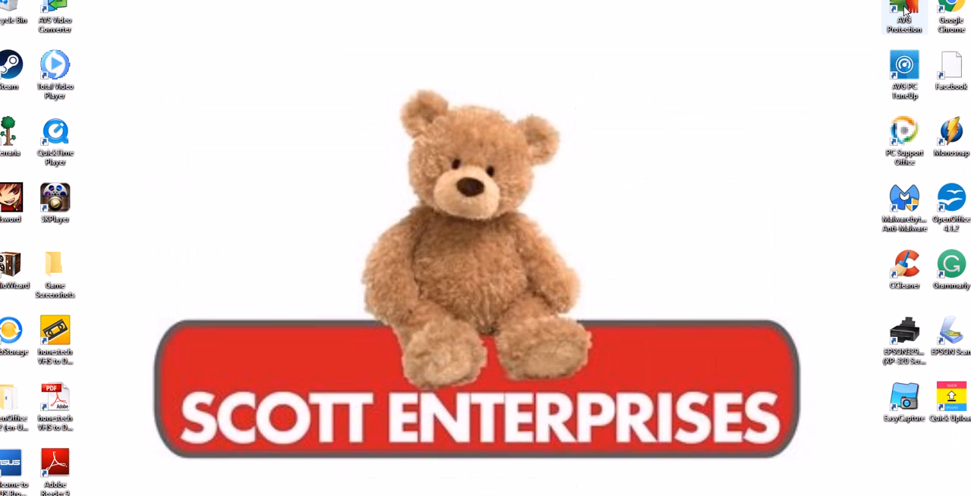
pyautogui.doubleClick(948, 23)
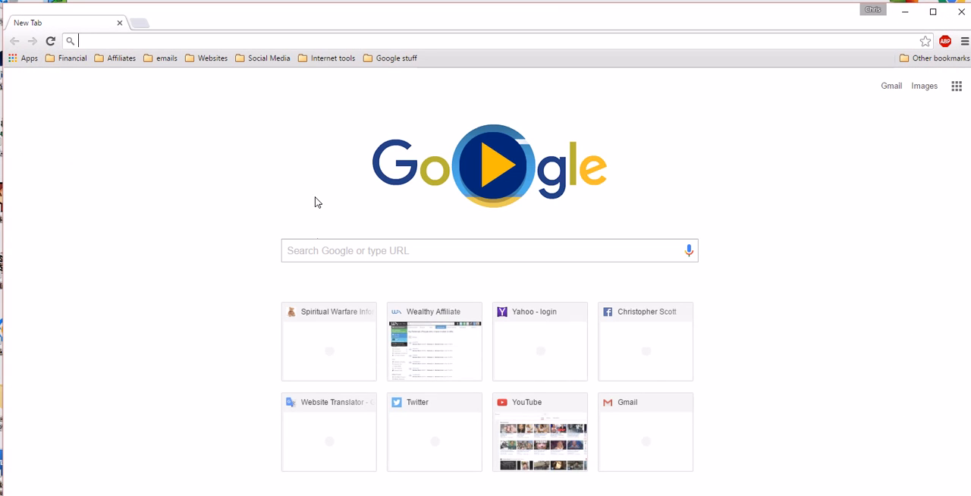
pyautogui.click(311, 348)
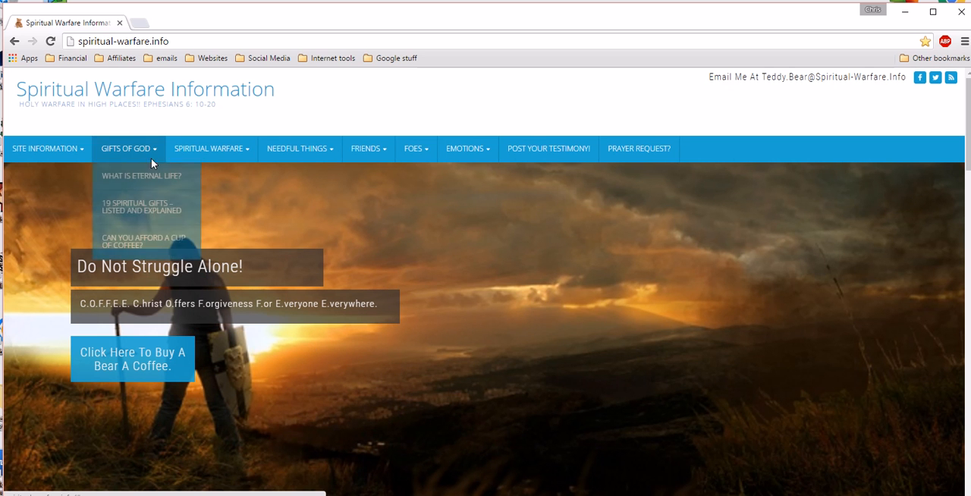
pyautogui.moveTo(49, 151)
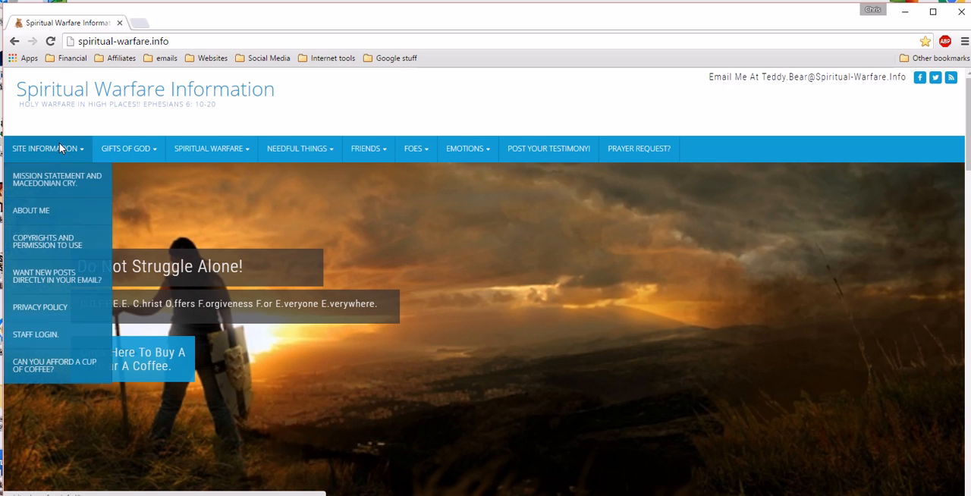
pyautogui.click(51, 336)
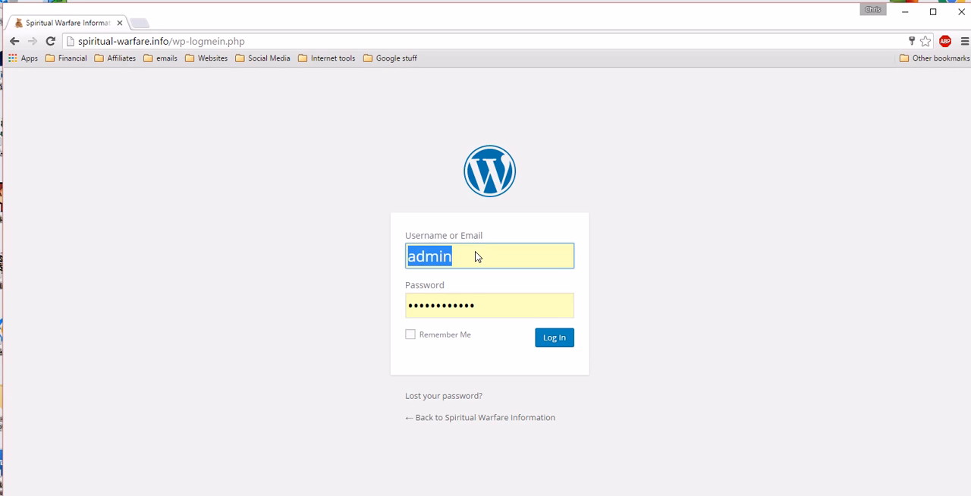
# Step: Replace the prefilled username on the WordPress login form with ChristianWarrior
pyautogui.press('BackSpace')
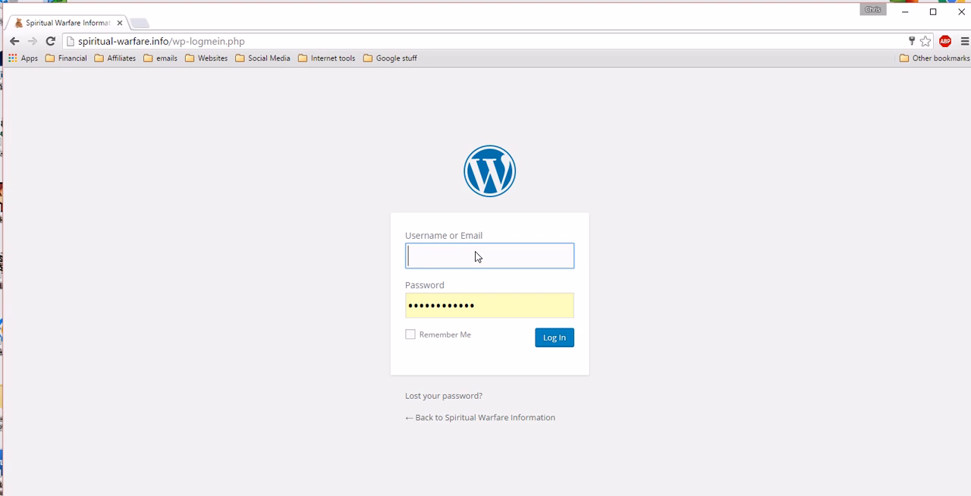
pyautogui.write('ChristianWarrior')
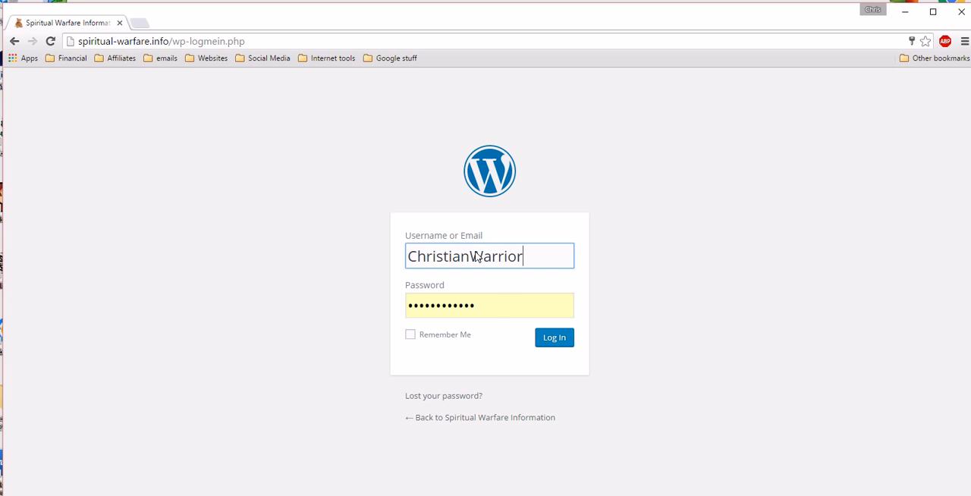
# Step: Paste the copied account password over the prefilled one, log in, and decline saving the password in Chrome
pyautogui.moveTo(494, 310); pyautogui.dragTo(420, 308)
pyautogui.rightClick(424, 305)
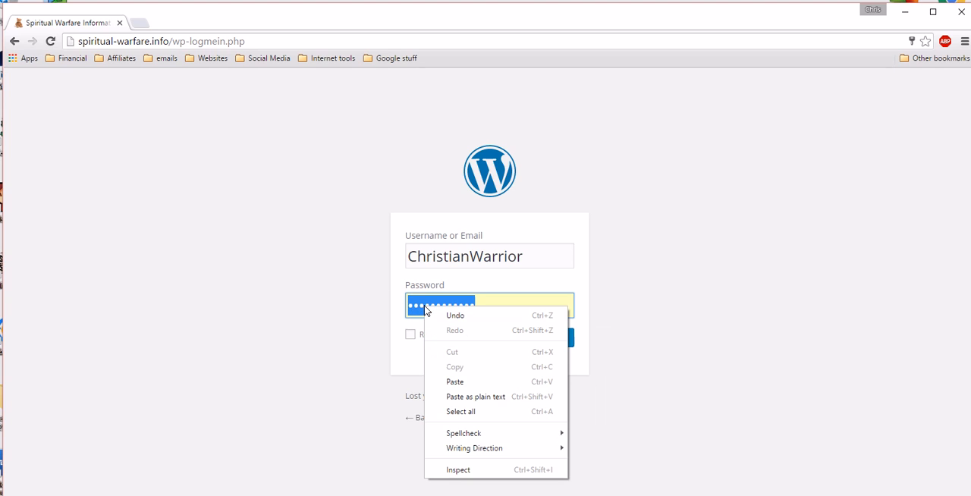
pyautogui.click(455, 381)
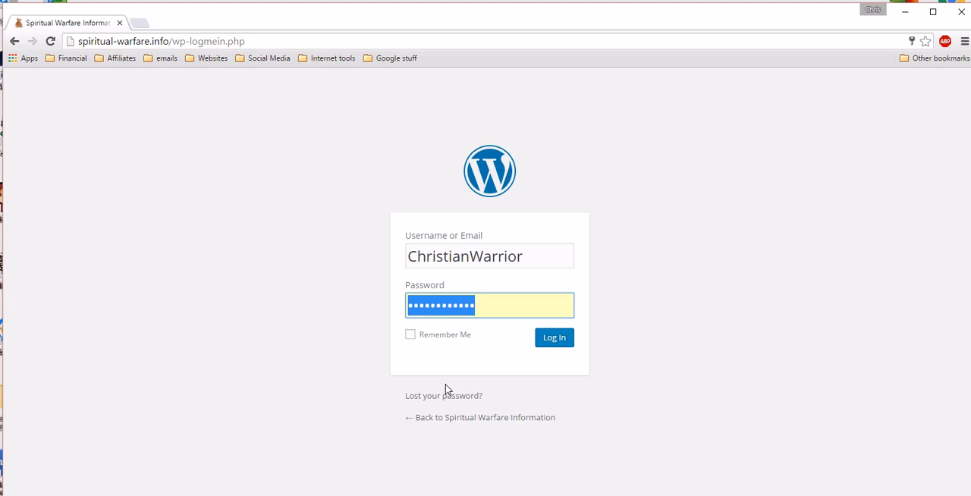
pyautogui.click(554, 338)
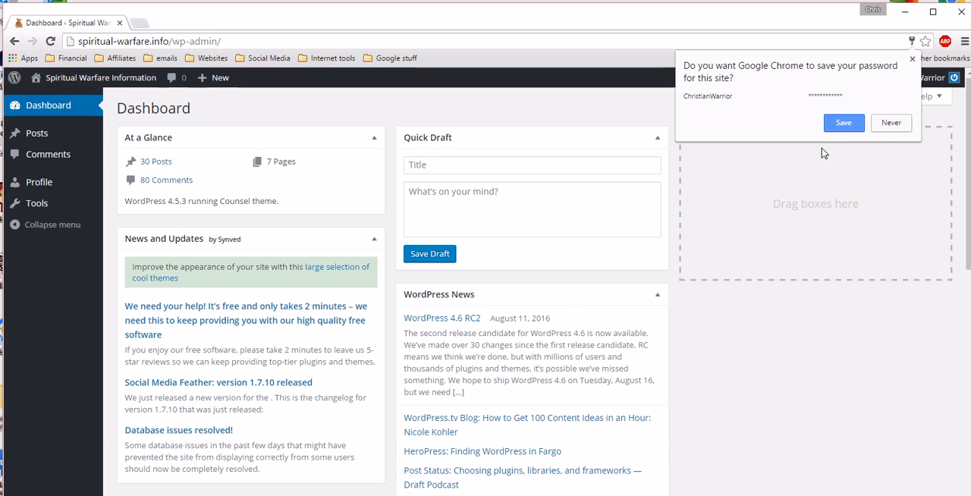
pyautogui.click(890, 123)
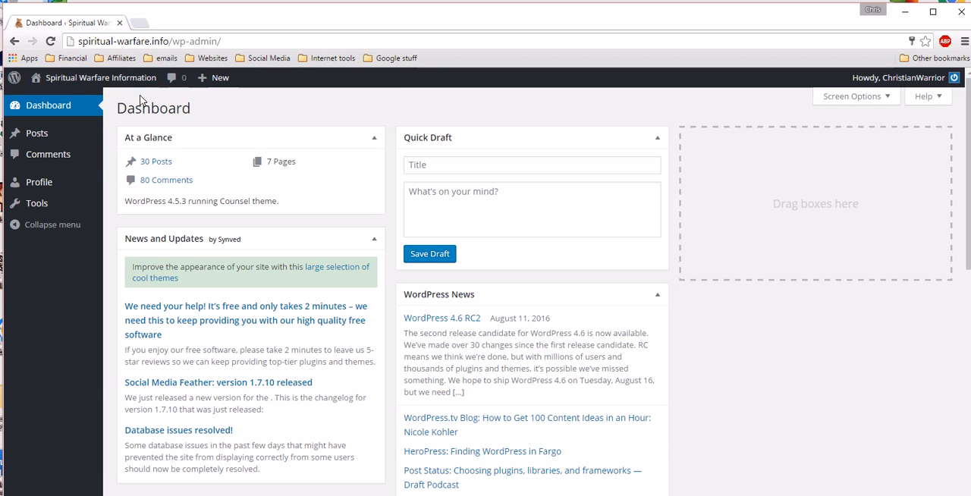
# Step: Open the logged-in ChristianWarrior user's profile from the account options on the dashboard
pyautogui.moveTo(75, 74)
pyautogui.moveTo(912, 85)
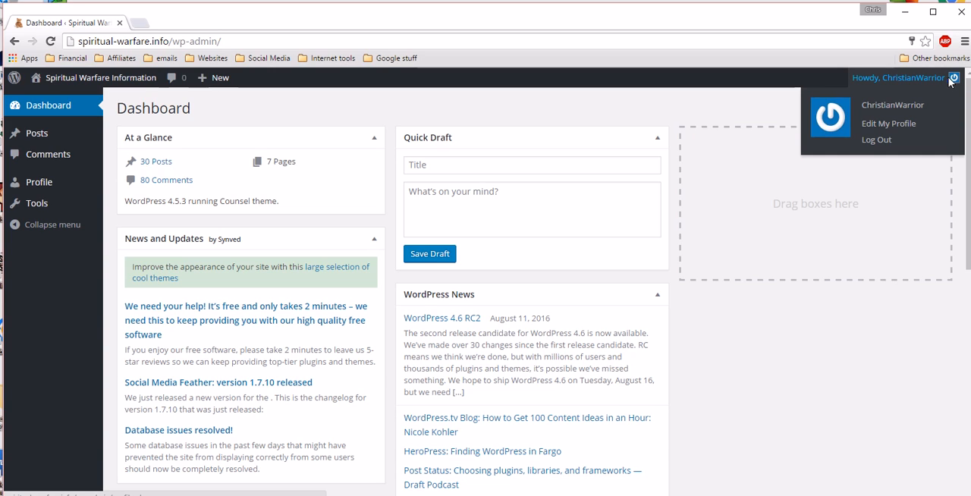
pyautogui.click(912, 105)
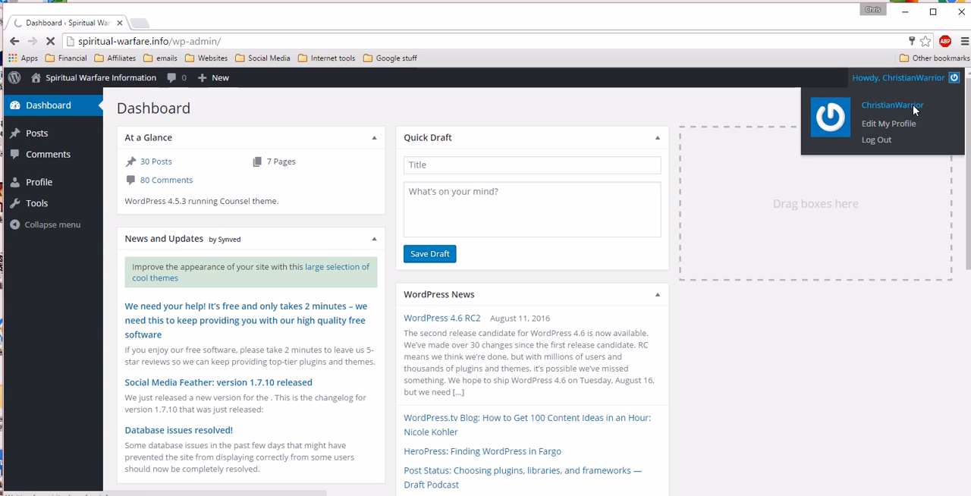